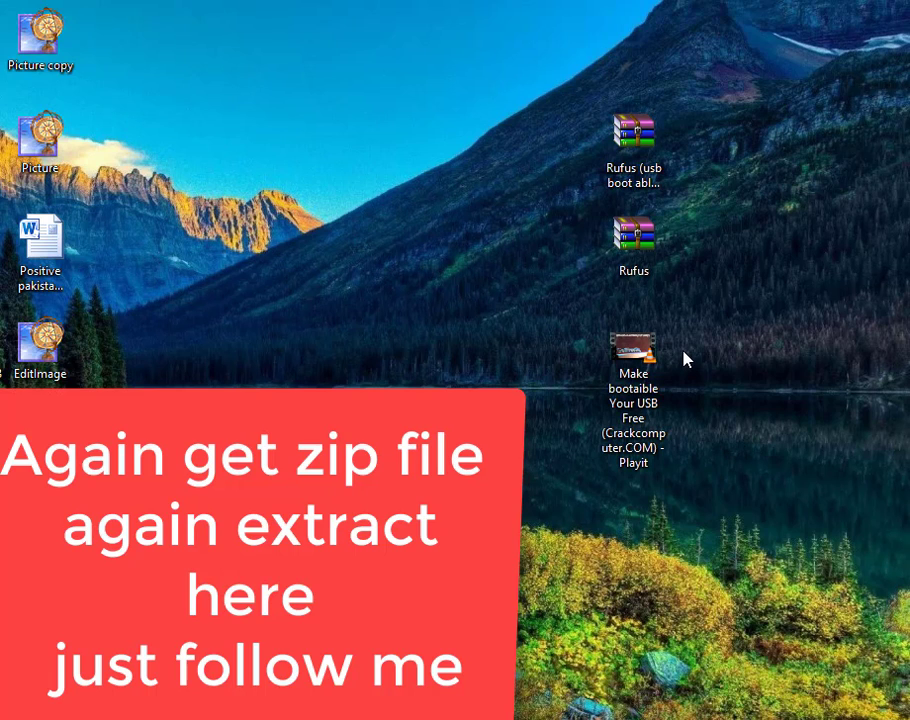
Extract the Rufus archive onto the desktop and place the extracted Rufus folder beside the archives
{"action": "left_click", "coordinate": [636, 238]}
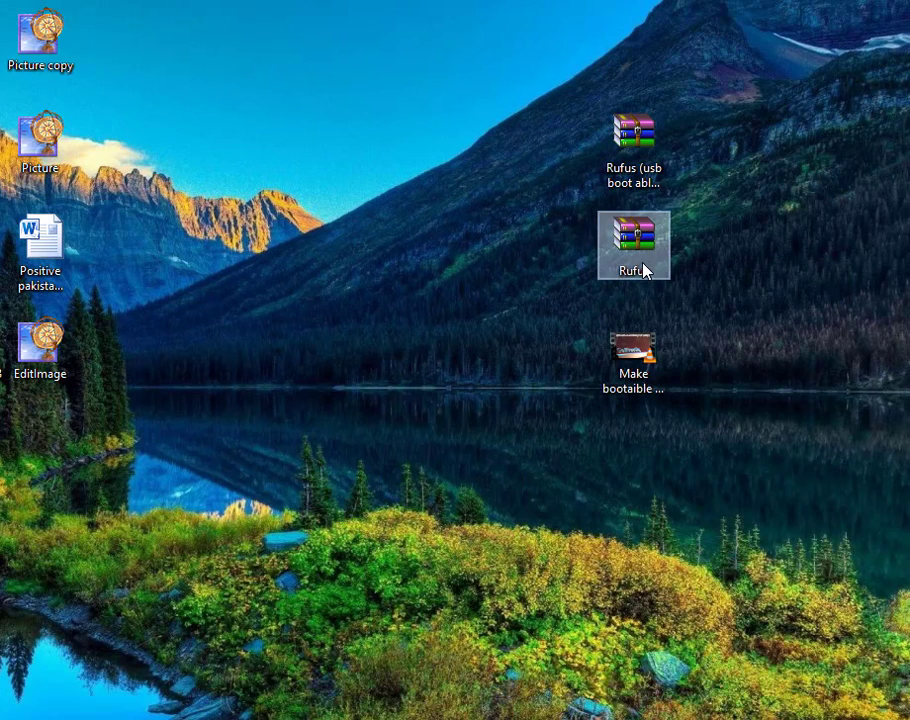
{"action": "right_click", "coordinate": [641, 264]}
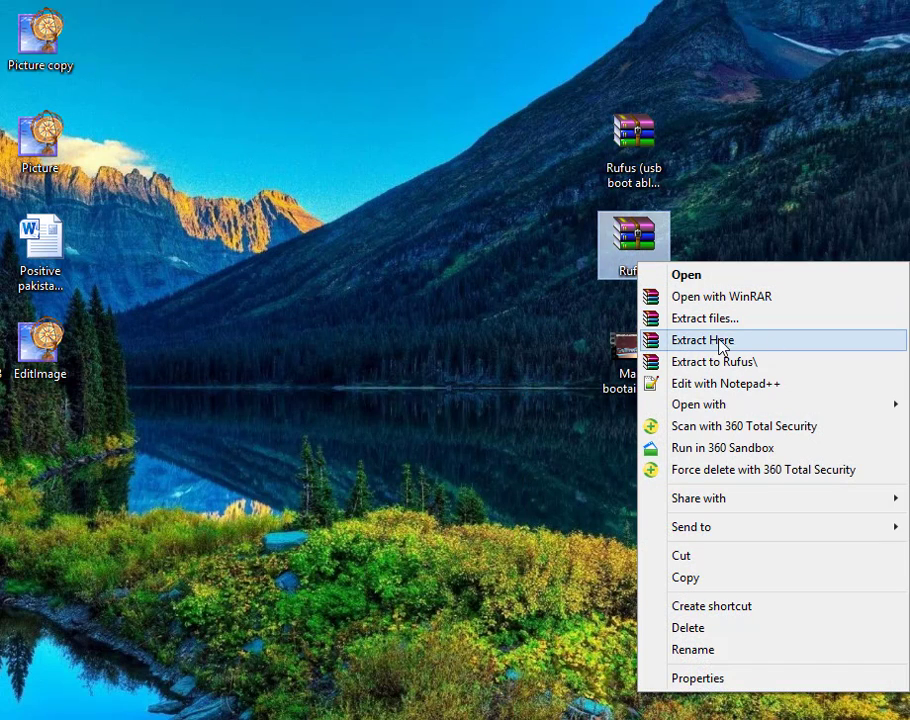
{"action": "left_click", "coordinate": [748, 345]}
{"action": "left_click", "coordinate": [557, 326]}
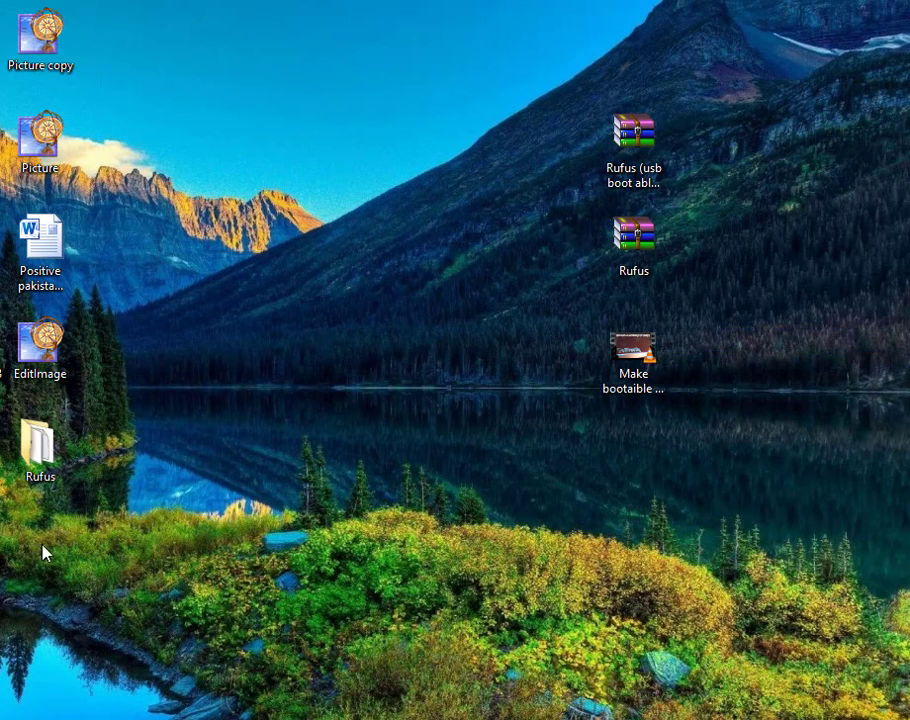
{"action": "left_click_drag", "start_coordinate": [41, 466], "coordinate": [482, 146]}
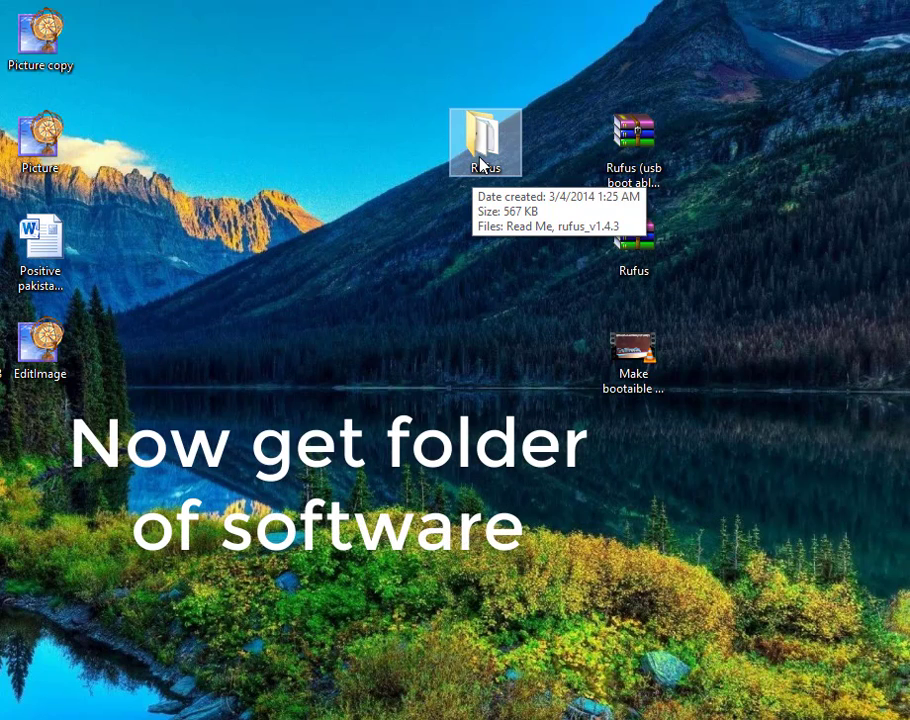
Move the rufus_v1.4.3 application out of the extracted Rufus folder onto an open area of the desktop and close the folder
{"action": "right_click", "coordinate": [481, 165]}
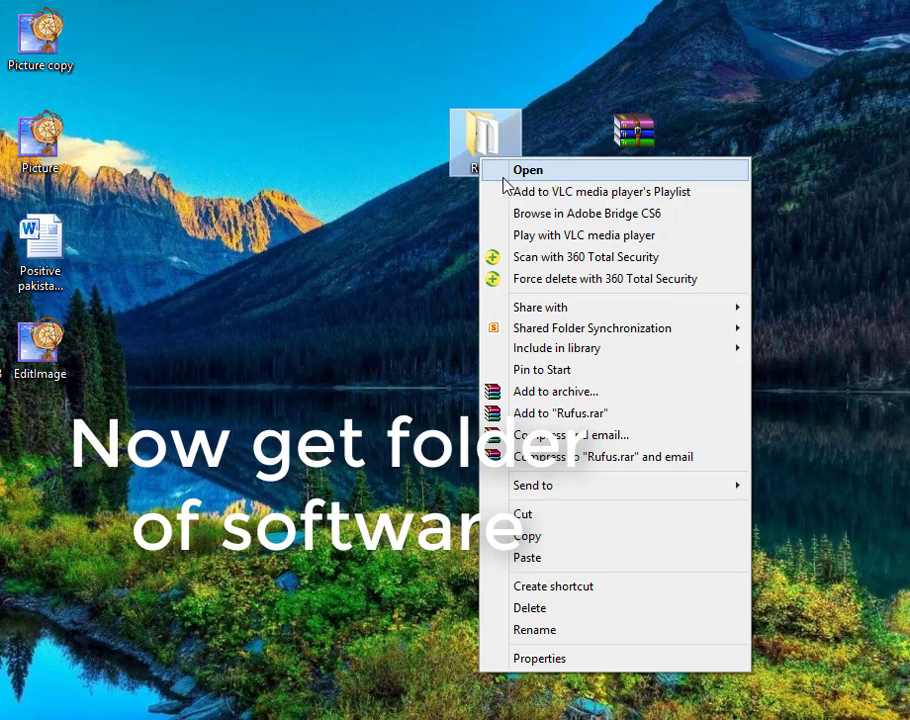
{"action": "left_click", "coordinate": [568, 180]}
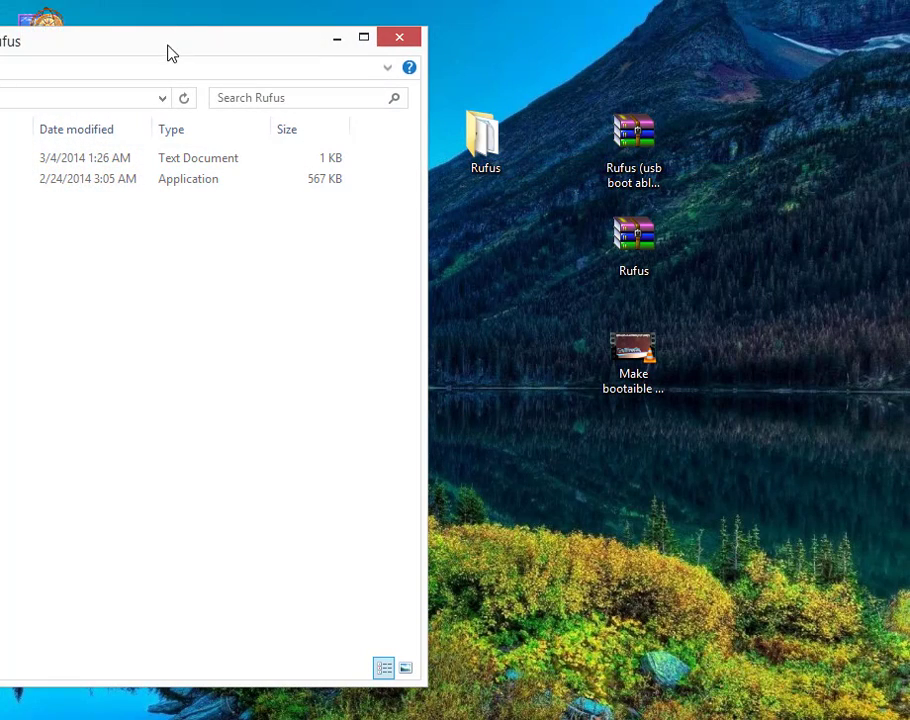
{"action": "left_click_drag", "start_coordinate": [170, 53], "coordinate": [601, 148]}
{"action": "left_click", "coordinate": [270, 283]}
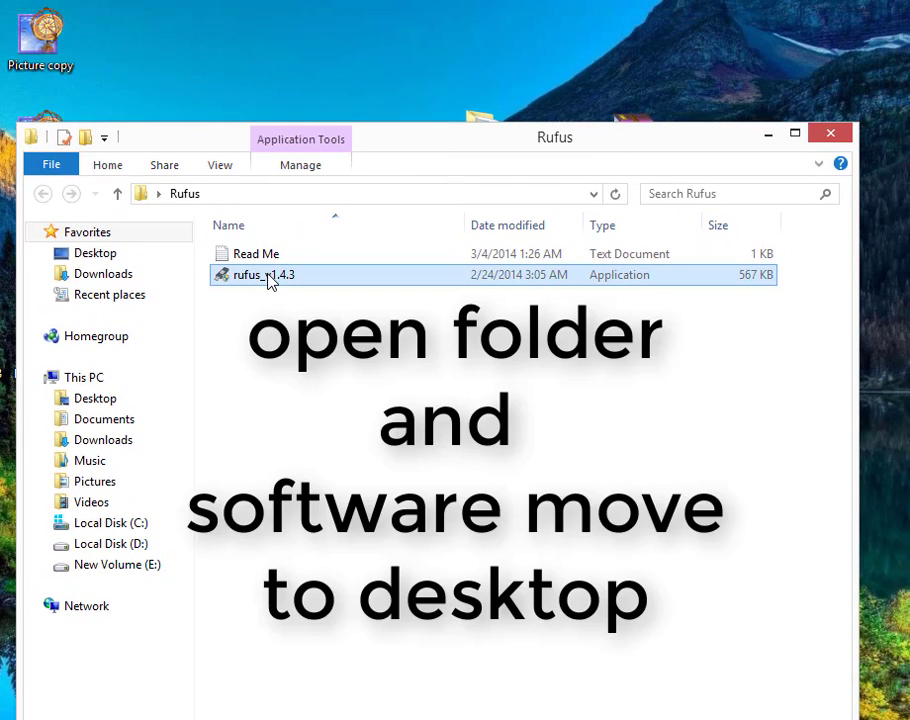
{"action": "left_click_drag", "start_coordinate": [240, 281], "coordinate": [377, 97]}
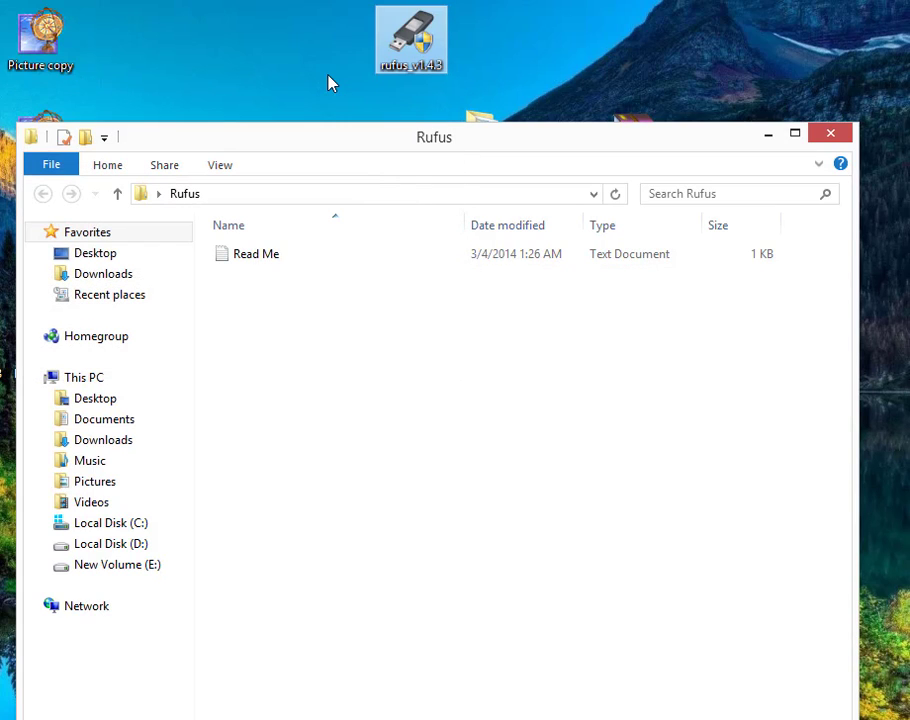
{"action": "left_click", "coordinate": [832, 134]}
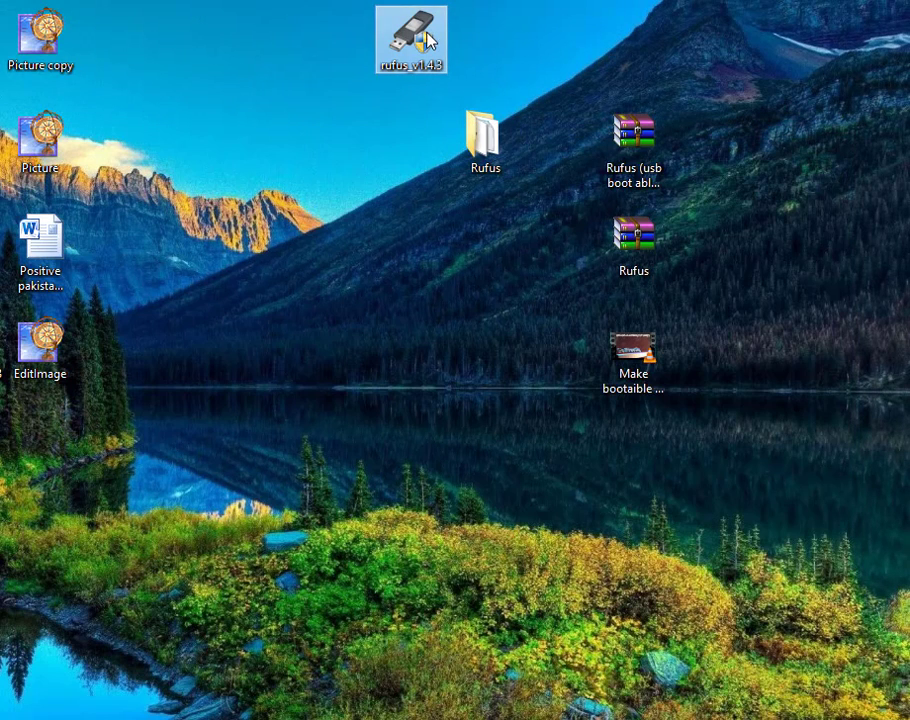
{"action": "left_click_drag", "start_coordinate": [428, 40], "coordinate": [391, 282]}
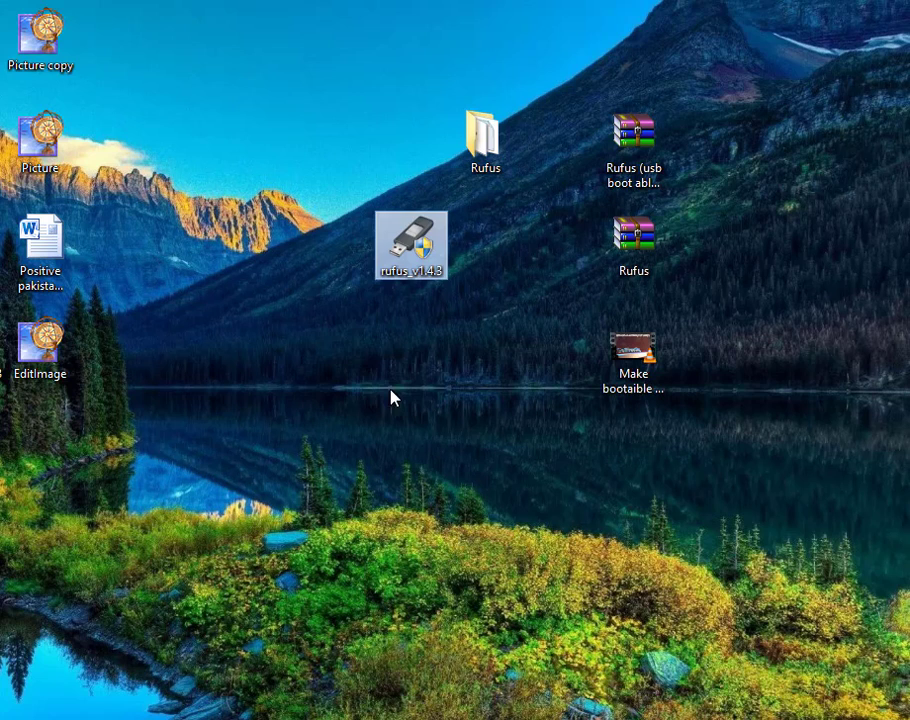
{"action": "left_click", "coordinate": [366, 296]}
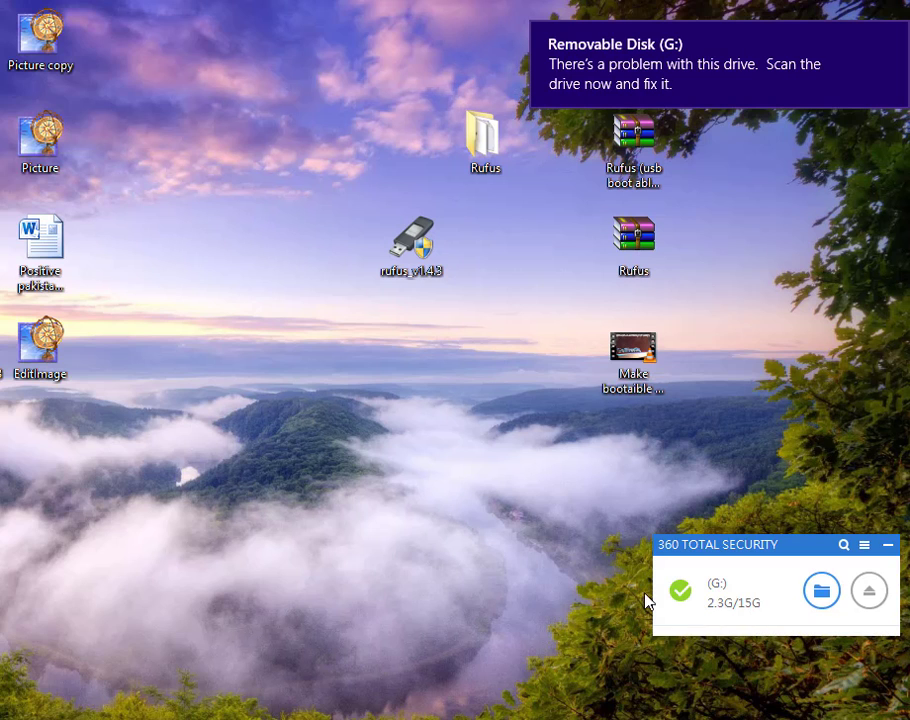
Launch the rufus_v1.4.3 application from the desktop
{"action": "left_click", "coordinate": [418, 247]}
{"action": "right_click", "coordinate": [418, 247]}
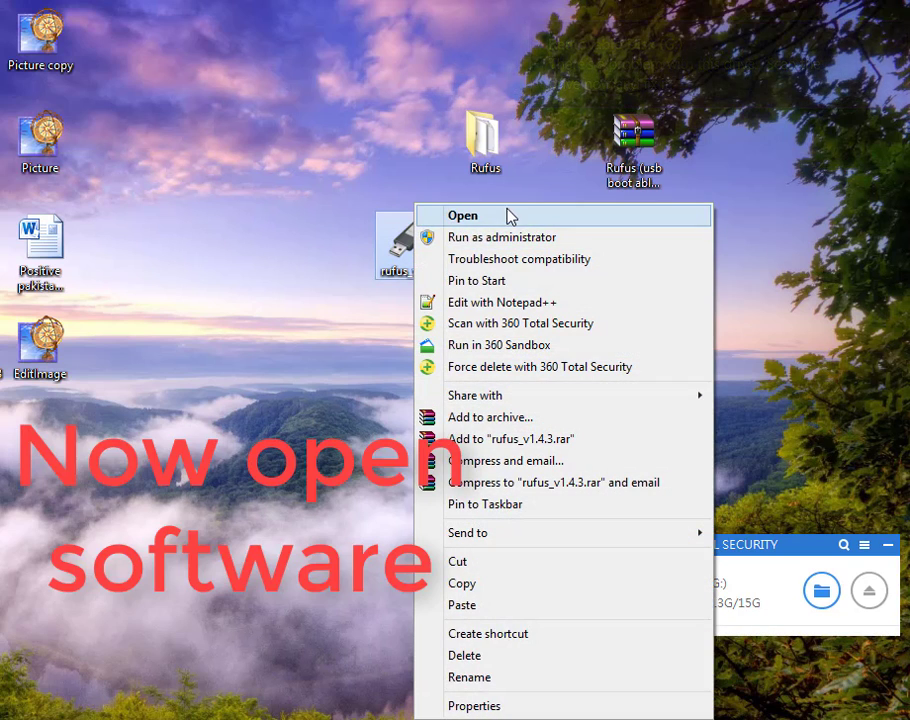
{"action": "left_click", "coordinate": [505, 220]}
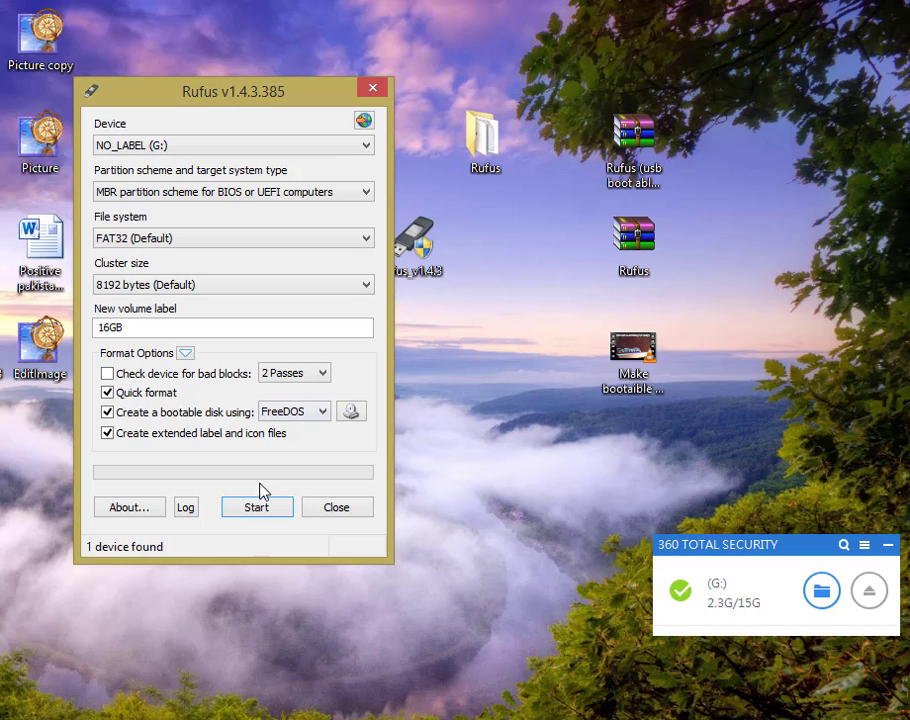
Select NO_LABEL (G:) as the device and MBR partition scheme for BIOS or UEFI computers
{"action": "left_click", "coordinate": [266, 145]}
{"action": "left_click", "coordinate": [252, 160]}
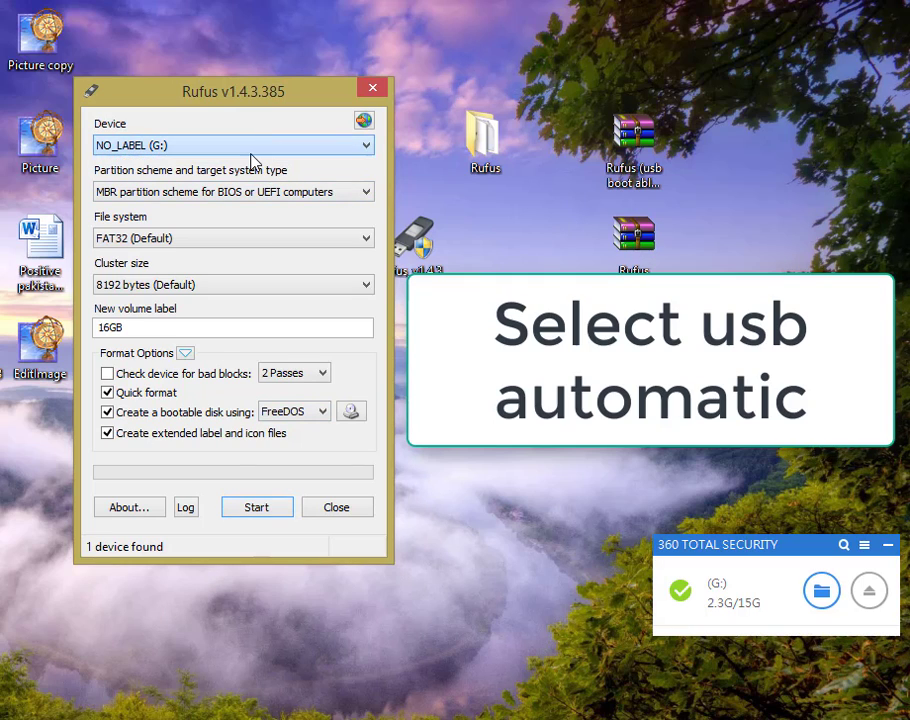
{"action": "left_click", "coordinate": [145, 147]}
{"action": "left_click", "coordinate": [175, 162]}
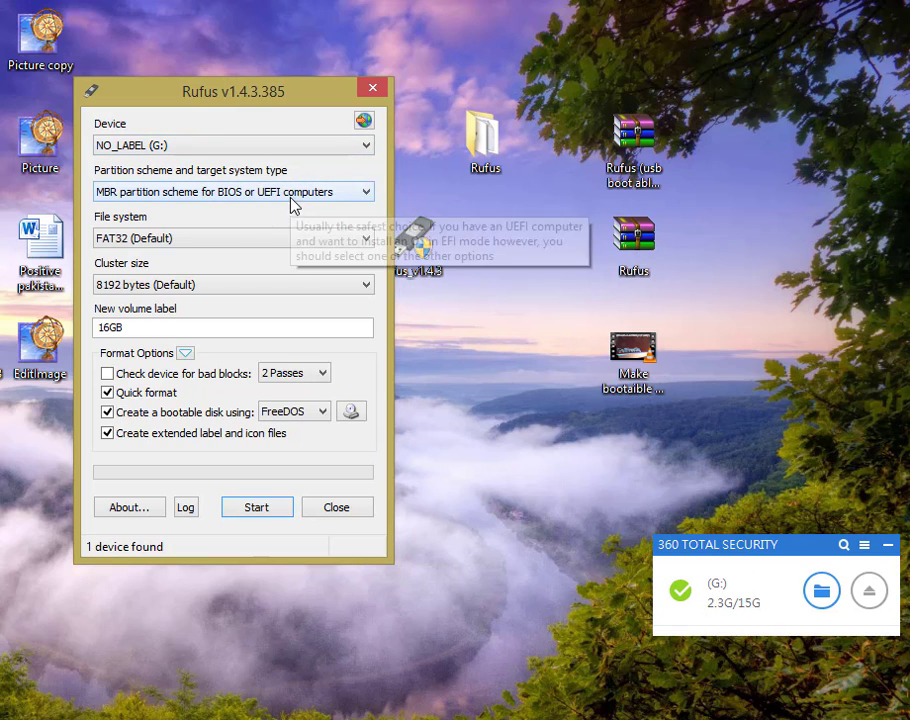
{"action": "left_click", "coordinate": [291, 196]}
{"action": "left_click", "coordinate": [289, 207]}
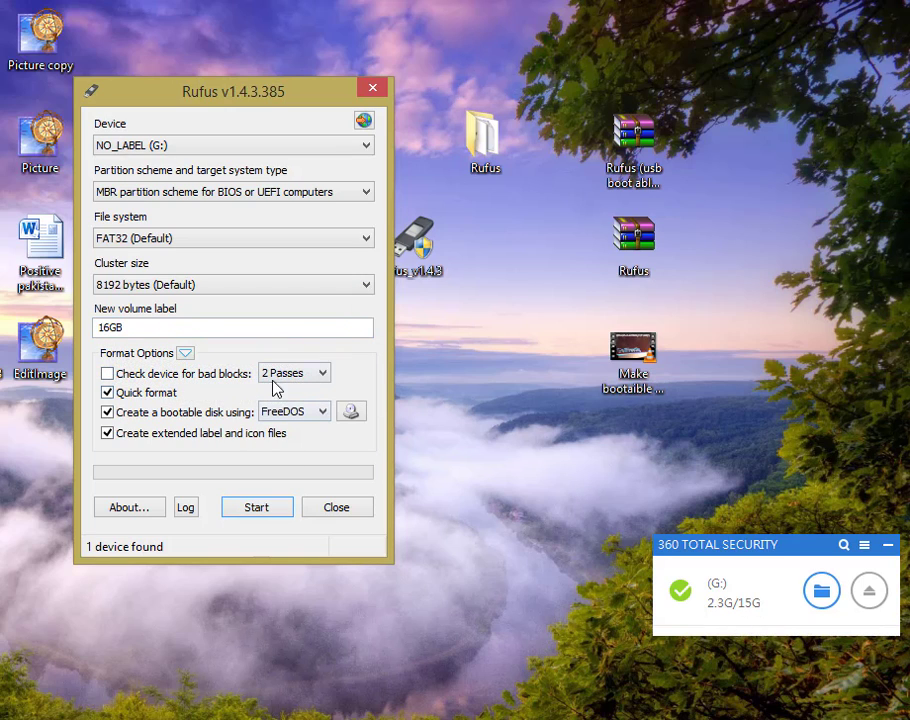
Browse for a bootable ISO image in the Windows Setups folder on New Volume (E:)
{"action": "left_click", "coordinate": [350, 416]}
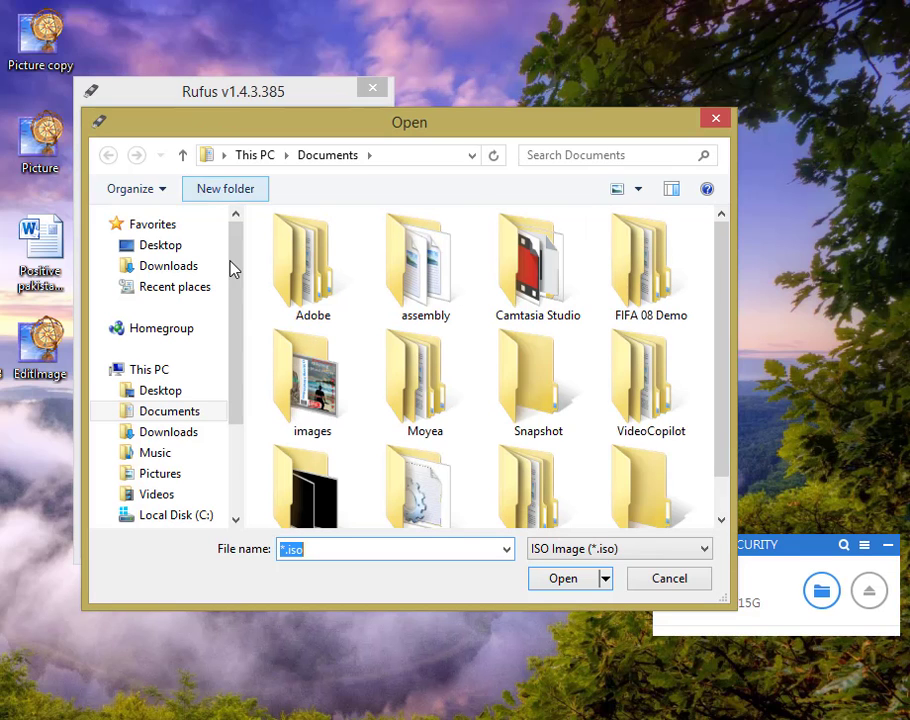
{"action": "scroll", "coordinate": [241, 380], "scroll_direction": "down", "scroll_amount": 2}
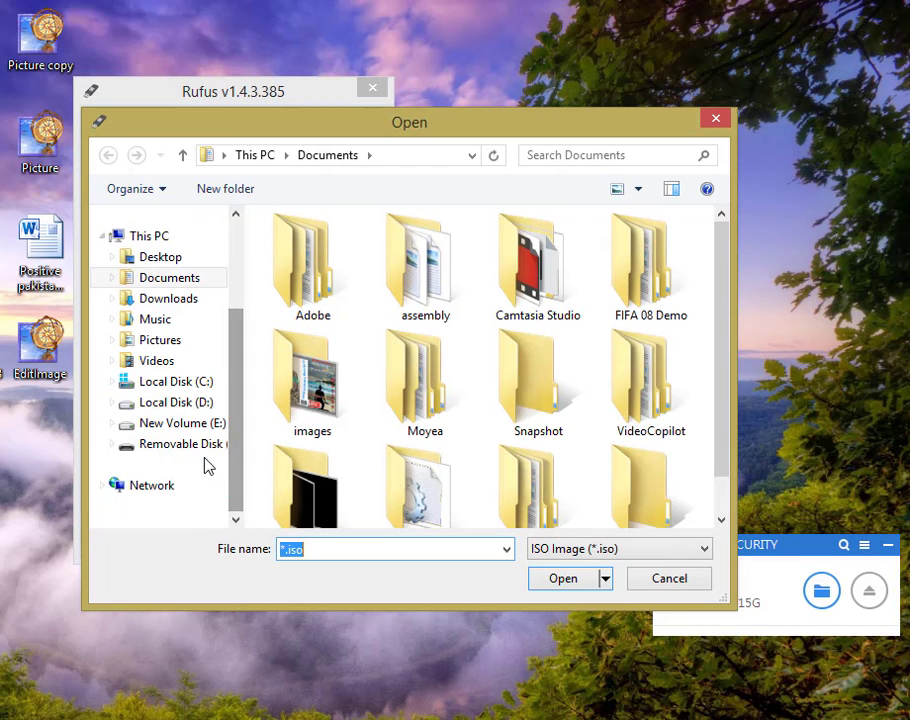
{"action": "left_click", "coordinate": [175, 425]}
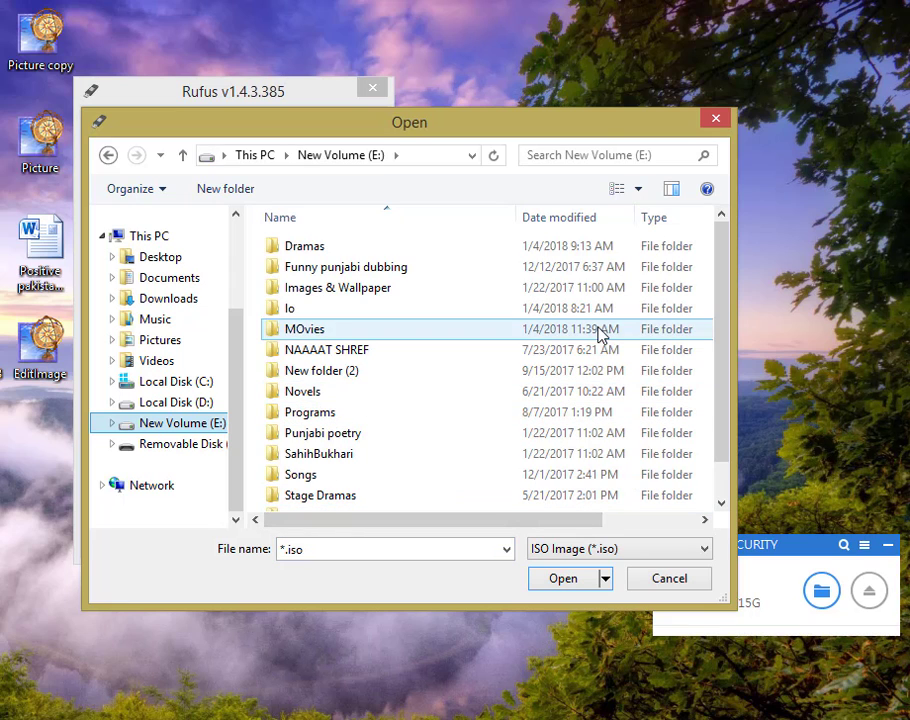
{"action": "left_click_drag", "start_coordinate": [721, 295], "coordinate": [715, 390]}
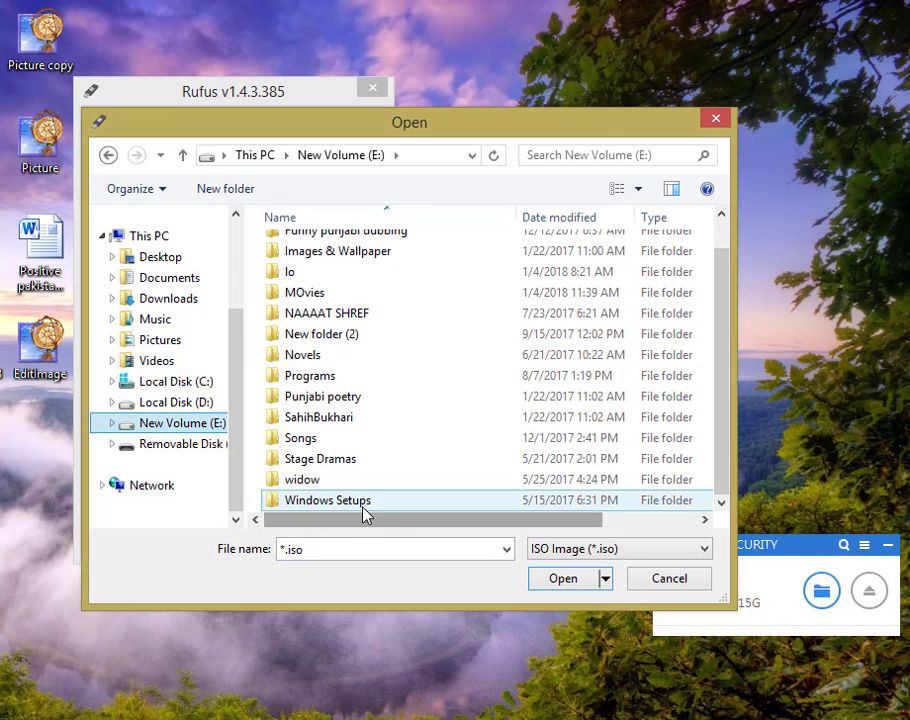
{"action": "left_click", "coordinate": [415, 502]}
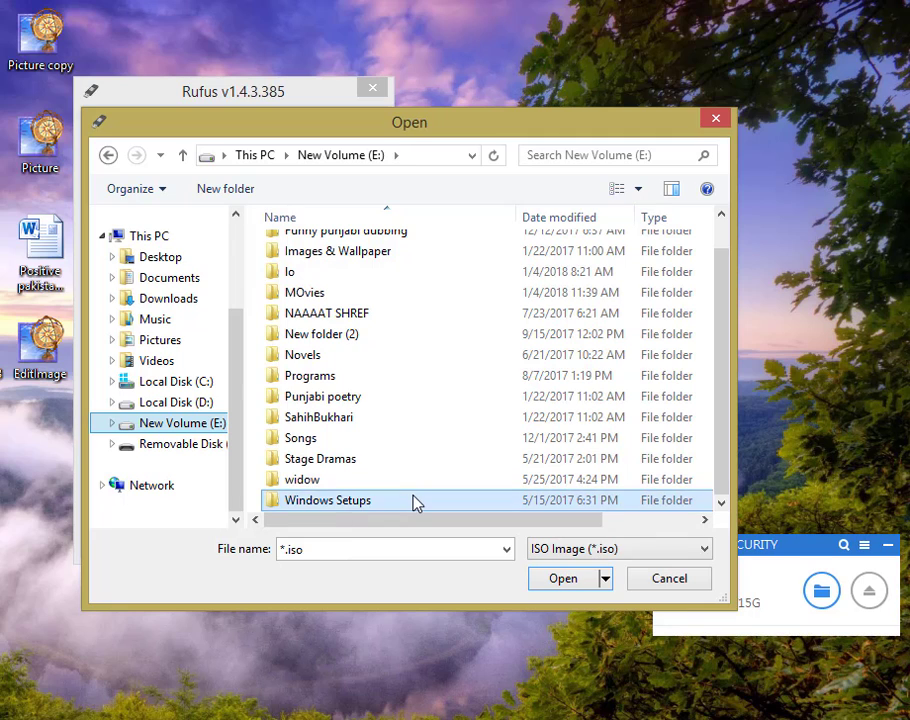
{"action": "double_click", "coordinate": [415, 502]}
Load the Windows 8.1 Pro VL 32 bit English ISO as the boot image
{"action": "left_click", "coordinate": [349, 266]}
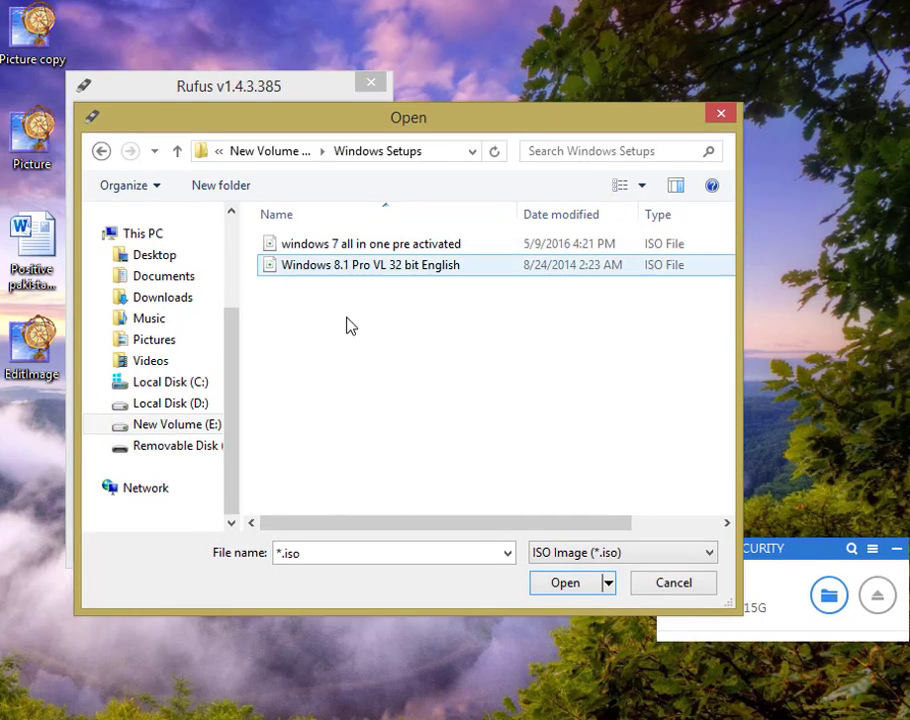
{"action": "left_click", "coordinate": [336, 251]}
{"action": "left_click", "coordinate": [404, 305]}
{"action": "left_click", "coordinate": [354, 269]}
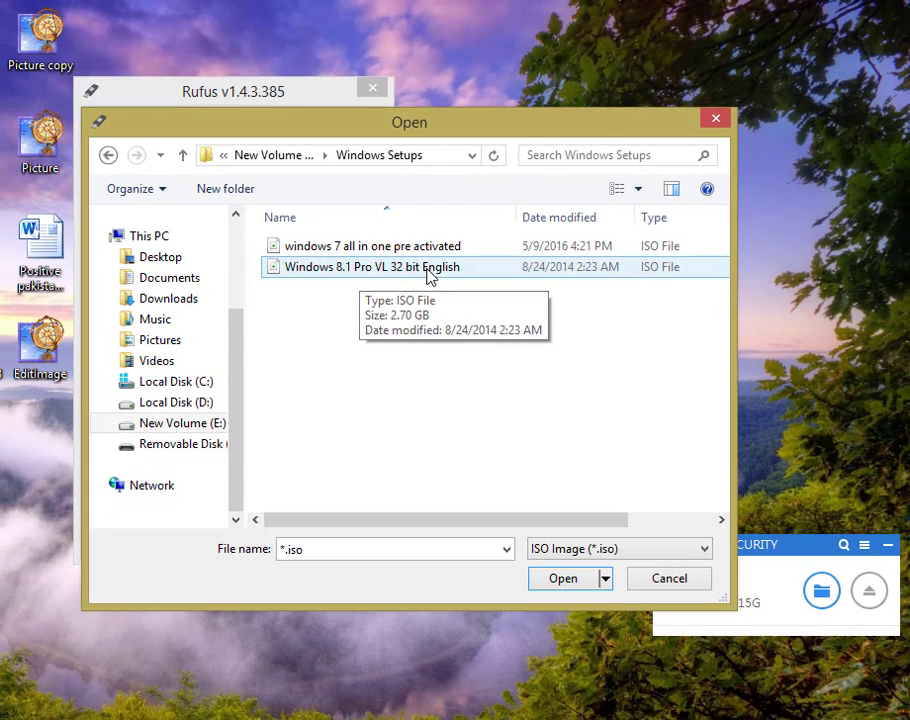
{"action": "left_click", "coordinate": [395, 192]}
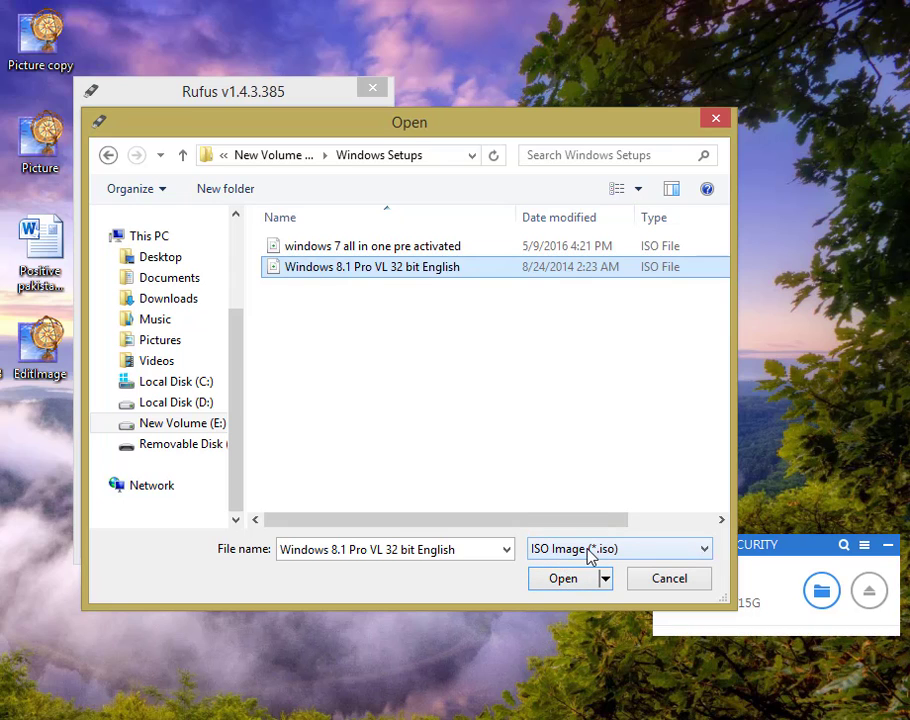
{"action": "left_click", "coordinate": [546, 586]}
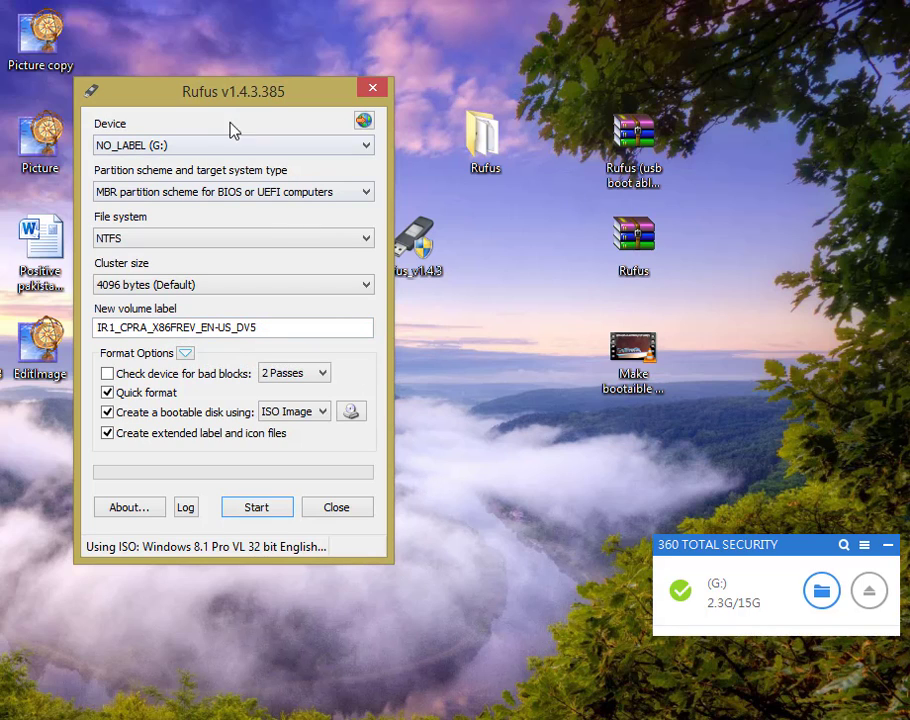
Write the ISO to the USB drive, accepting the erasure of all its data, and close Rufus once it is done
{"action": "left_click_drag", "start_coordinate": [207, 95], "coordinate": [316, 110]}
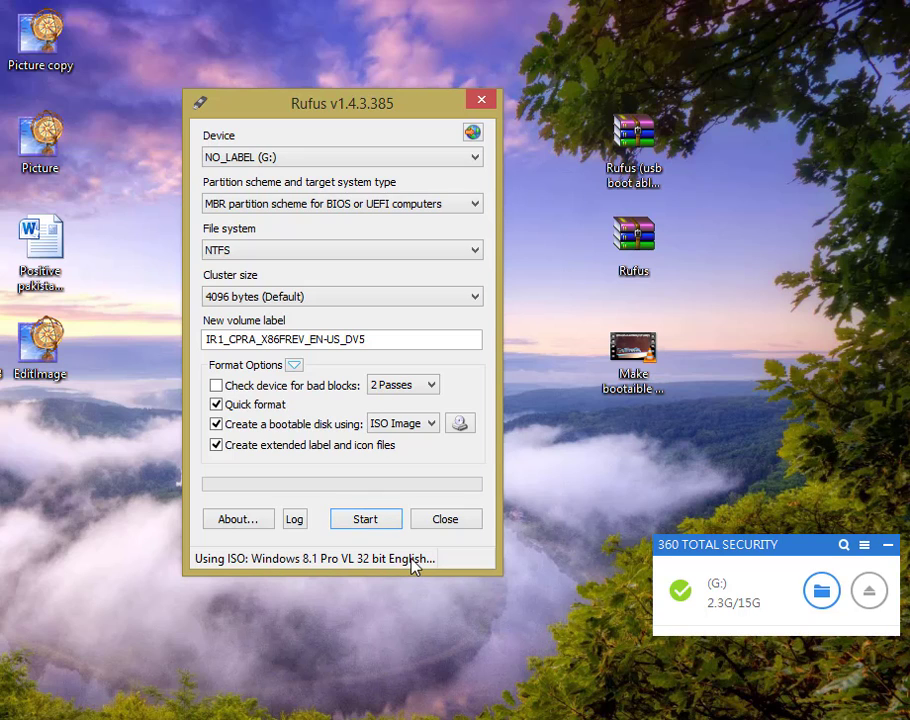
{"action": "left_click", "coordinate": [365, 519]}
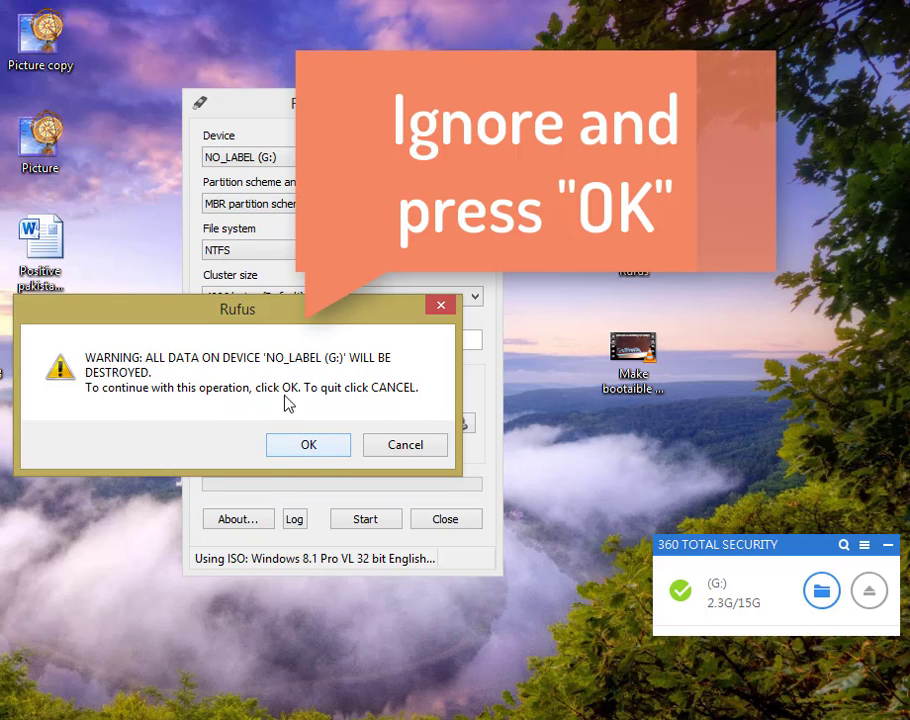
{"action": "left_click", "coordinate": [307, 446]}
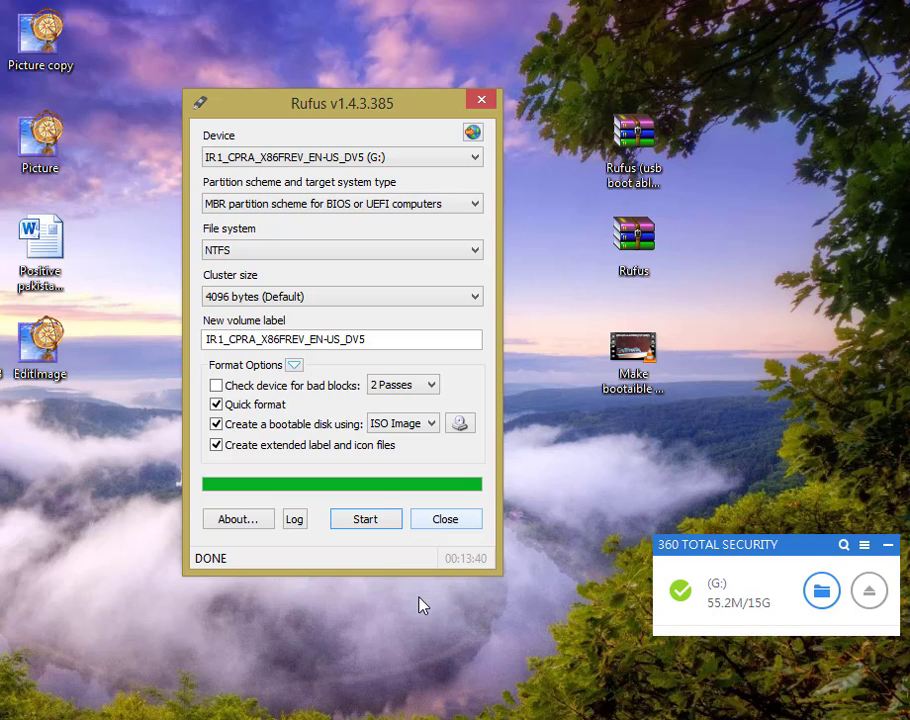
{"action": "left_click", "coordinate": [445, 522]}
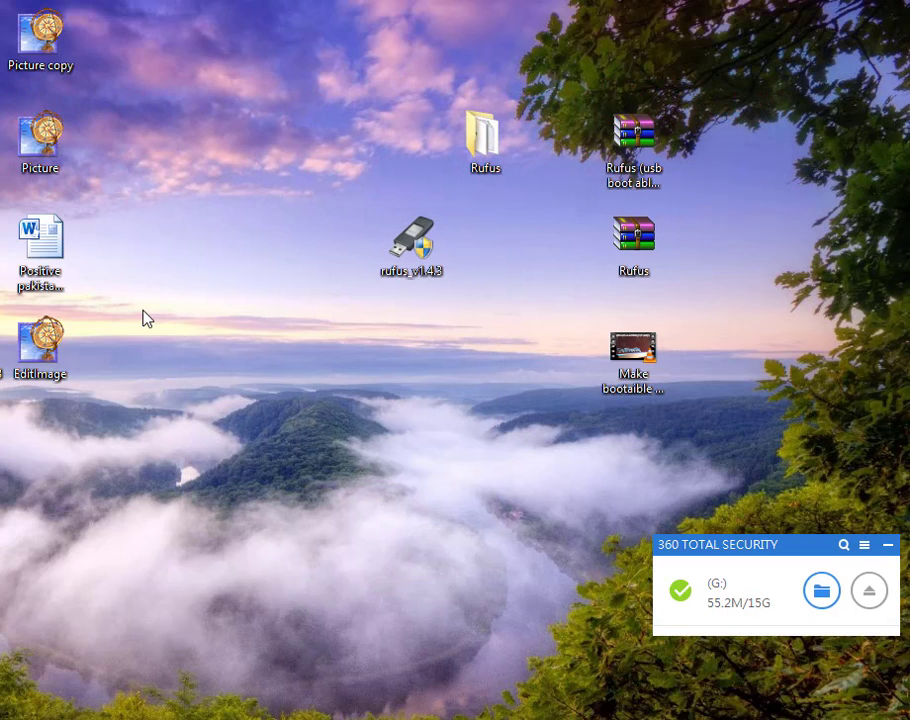
Open the USB drive (G:) in File Explorer to check the written setup files, and close the window
{"action": "key", "text": "super+e"}
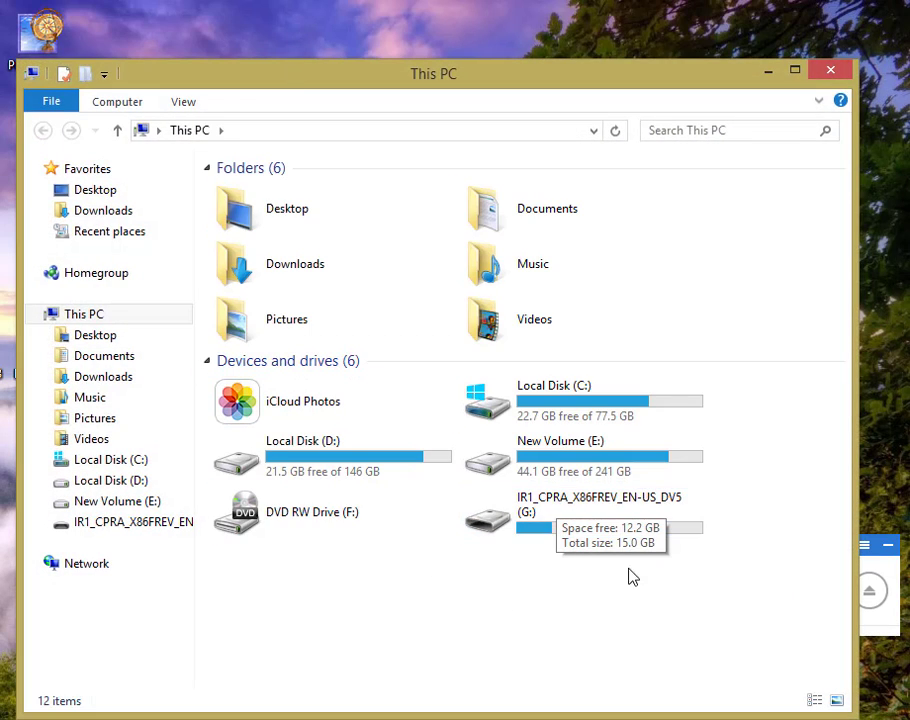
{"action": "left_click", "coordinate": [527, 517]}
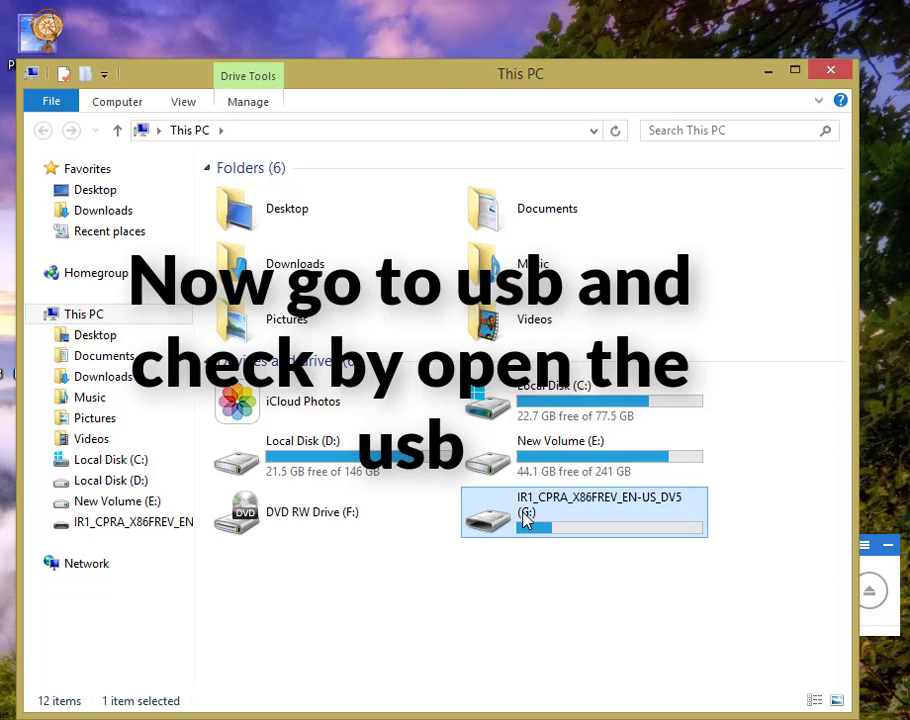
{"action": "left_click", "coordinate": [527, 517]}
{"action": "double_click", "coordinate": [527, 529]}
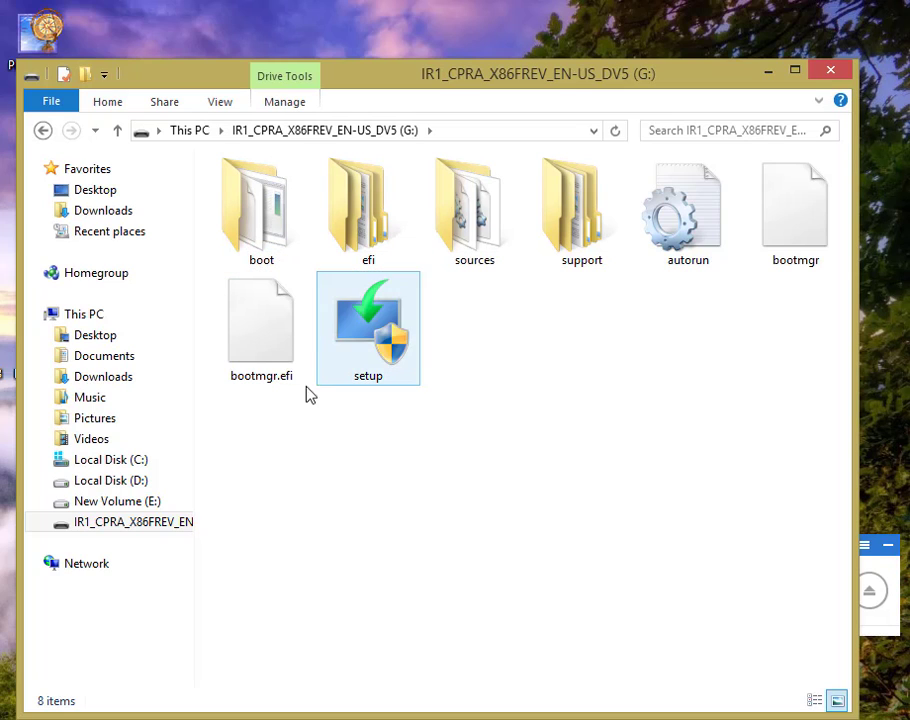
{"action": "left_click", "coordinate": [826, 71]}
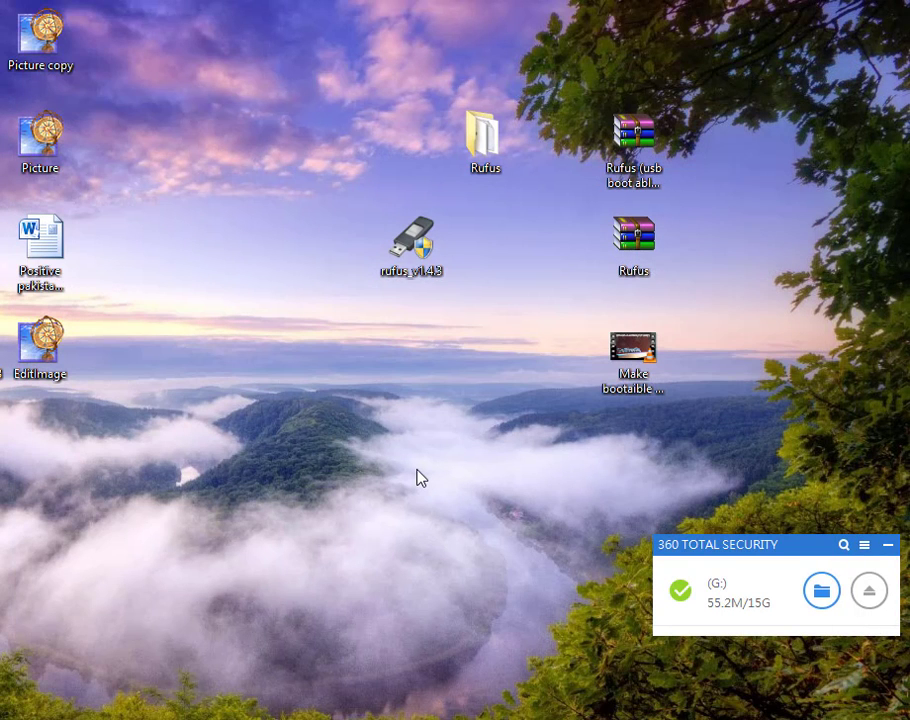